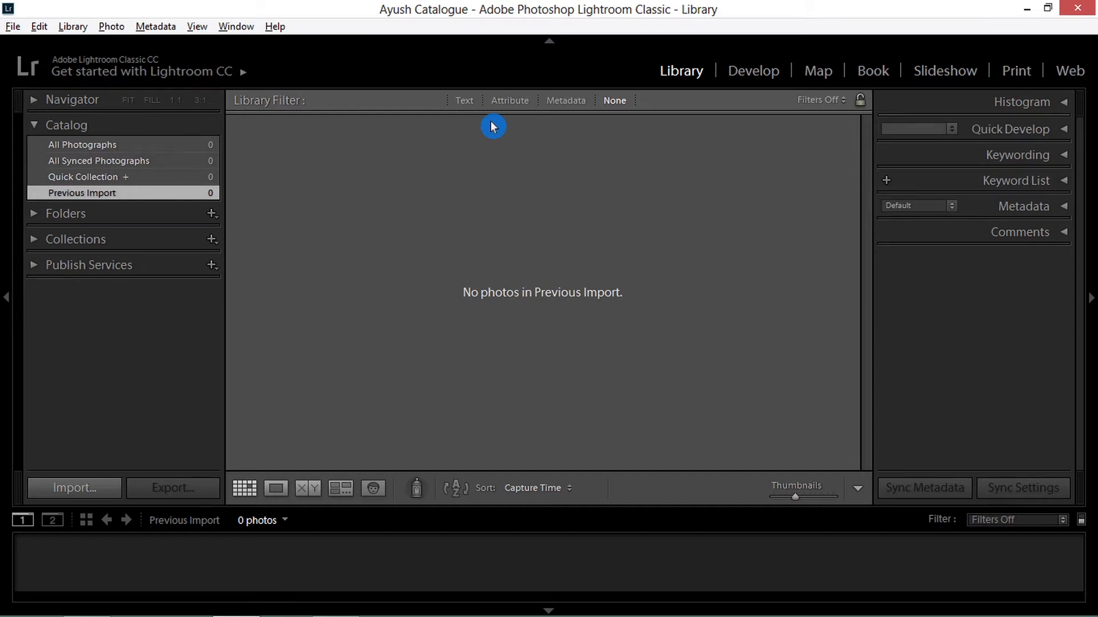
# - Open the Auto Import settings
pyautogui.click(13, 26)
pyautogui.moveTo(76, 215)
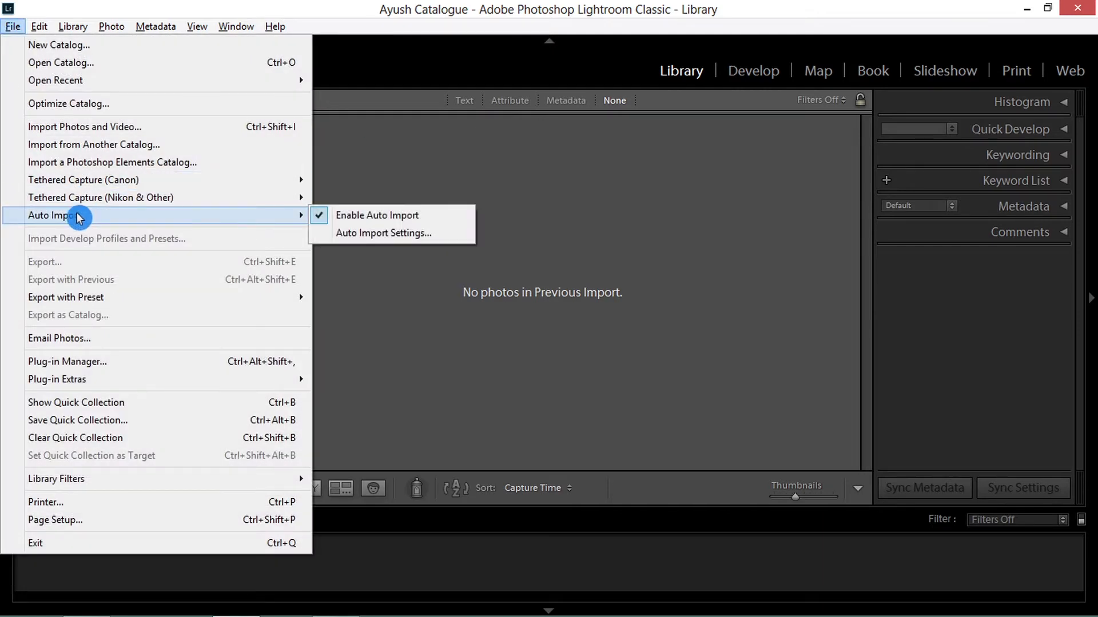
pyautogui.click(370, 234)
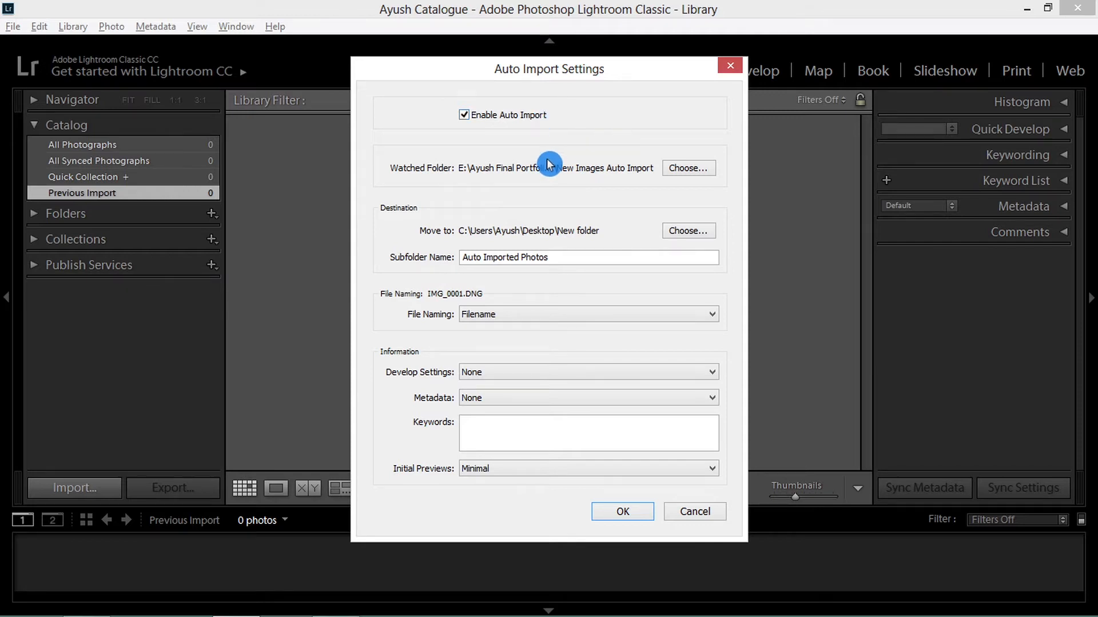
# - Create a folder named Auto Import in the portfolio's Low res folder on the Entertainment (E:) drive and set it as the watched folder
pyautogui.click(688, 168)
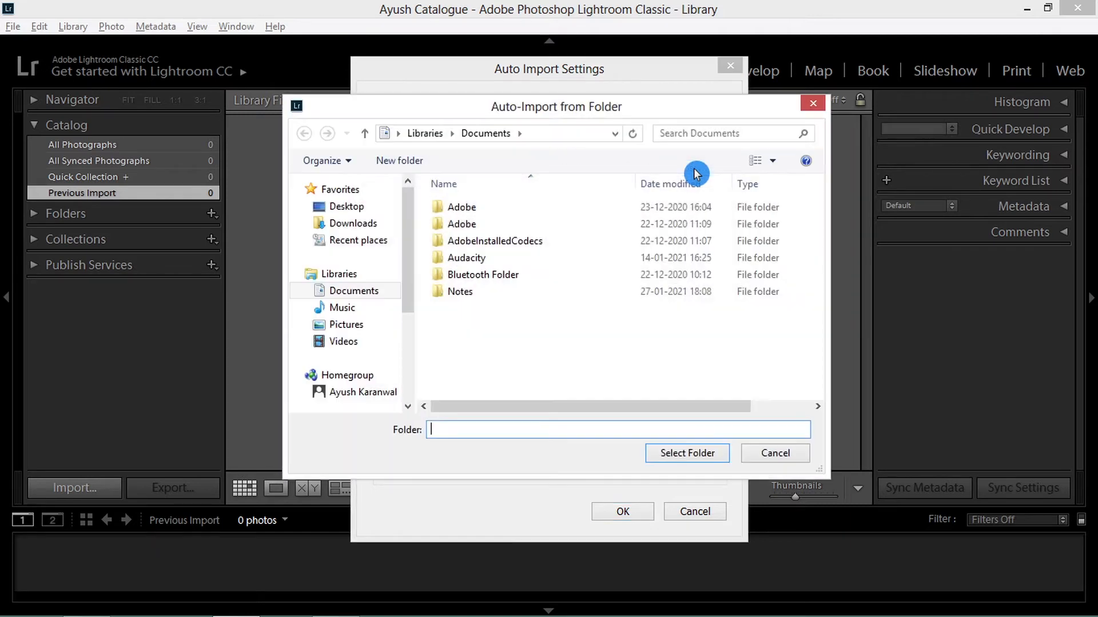
pyautogui.moveTo(411, 236); pyautogui.dragTo(418, 290)
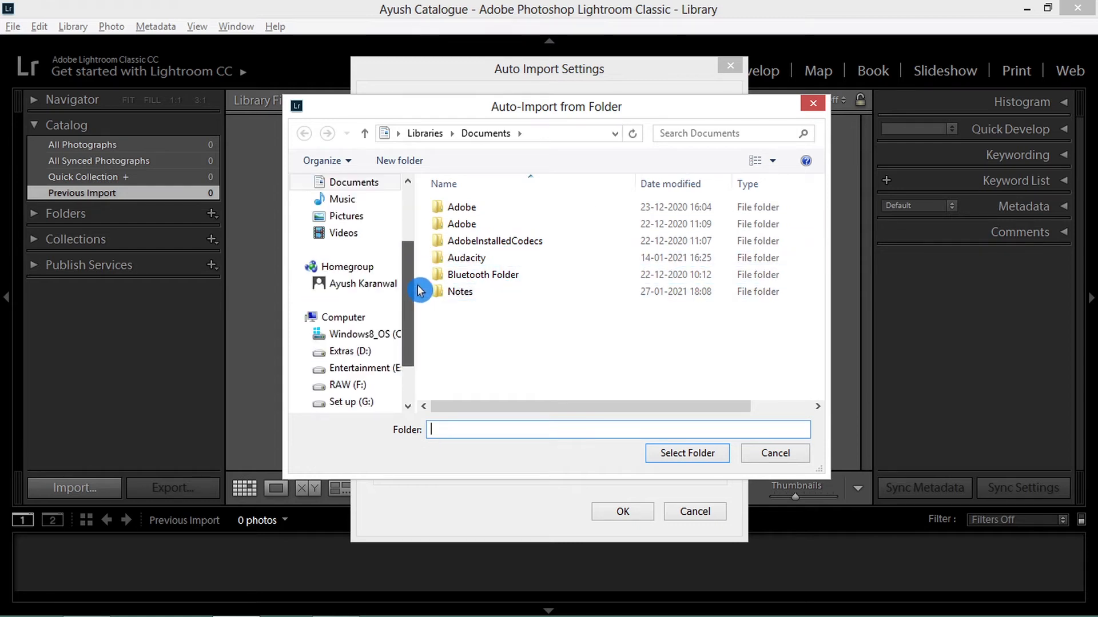
pyautogui.click(360, 368)
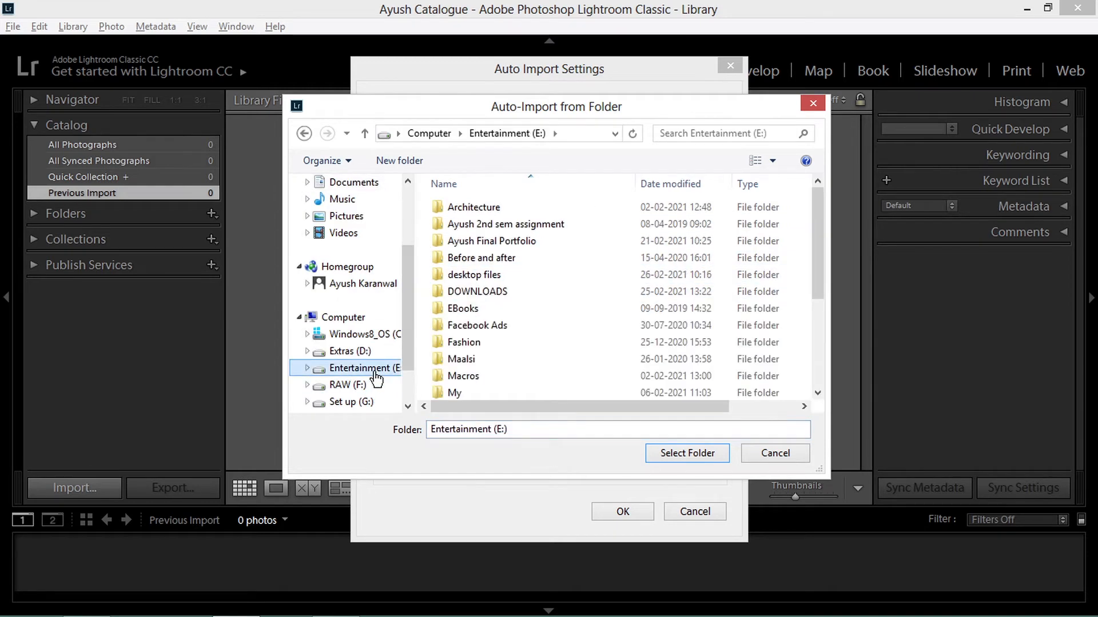
pyautogui.doubleClick(458, 241)
pyautogui.doubleClick(492, 153)
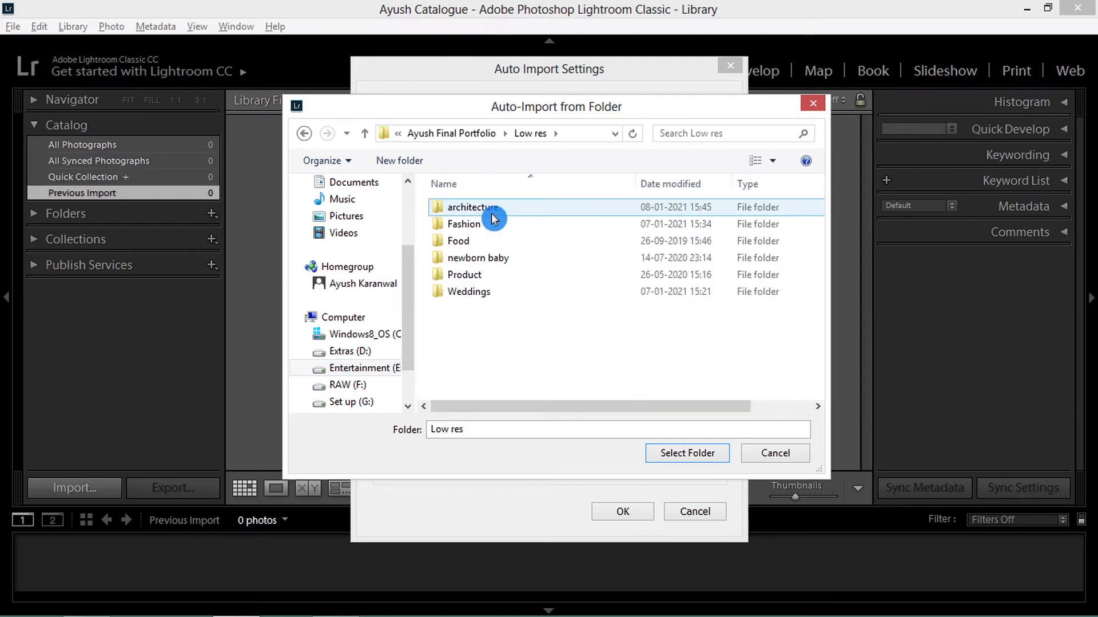
pyautogui.click(415, 163)
pyautogui.write('Au')
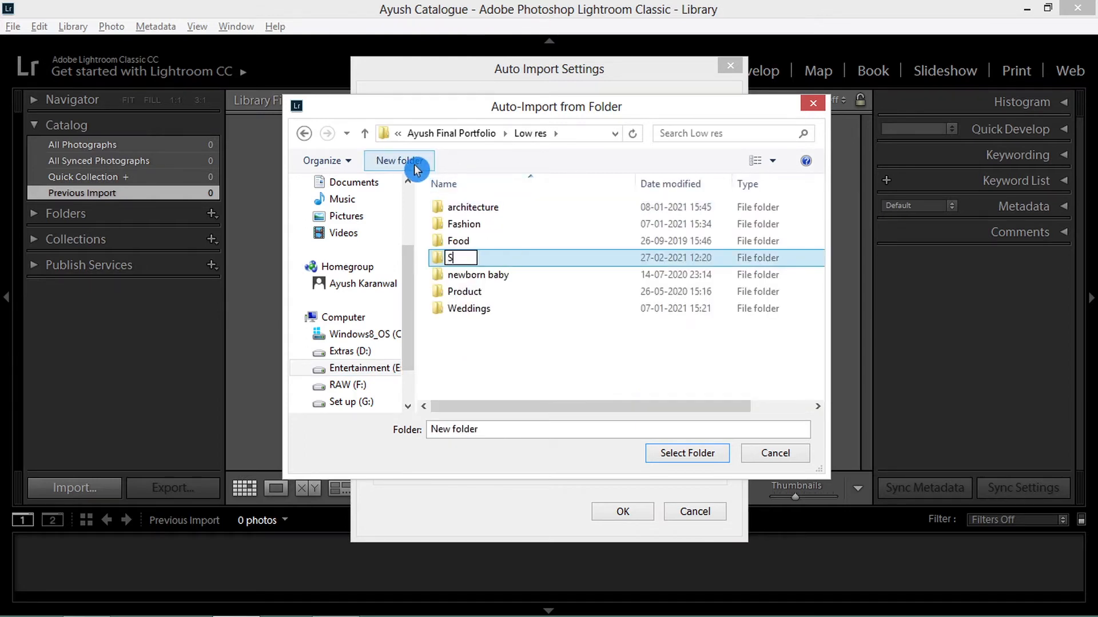
pyautogui.write('to Import')
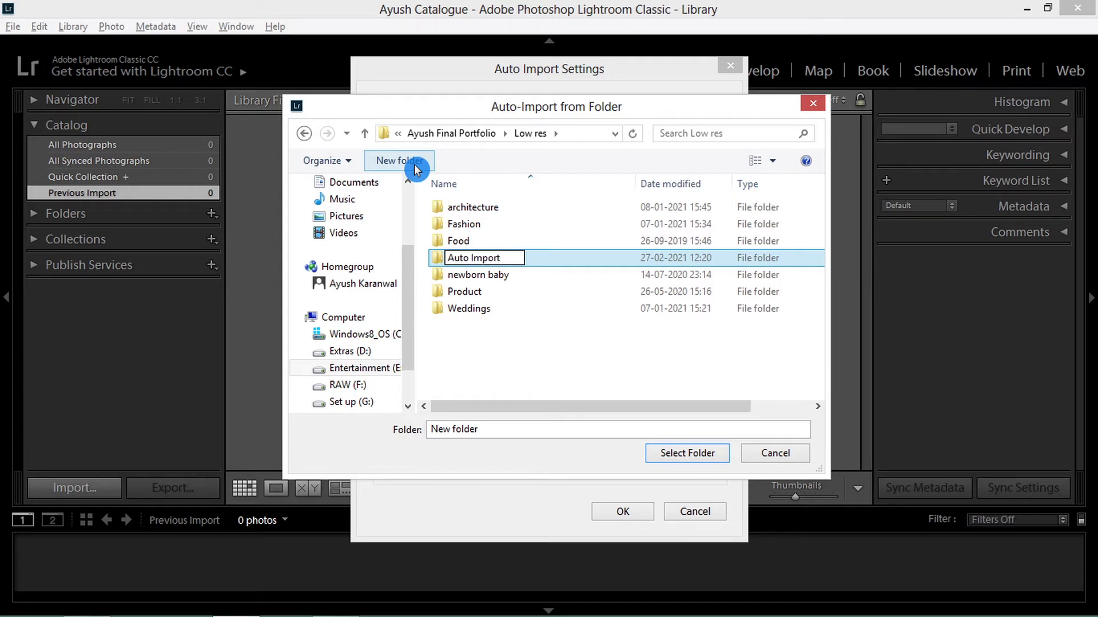
pyautogui.press('Return')
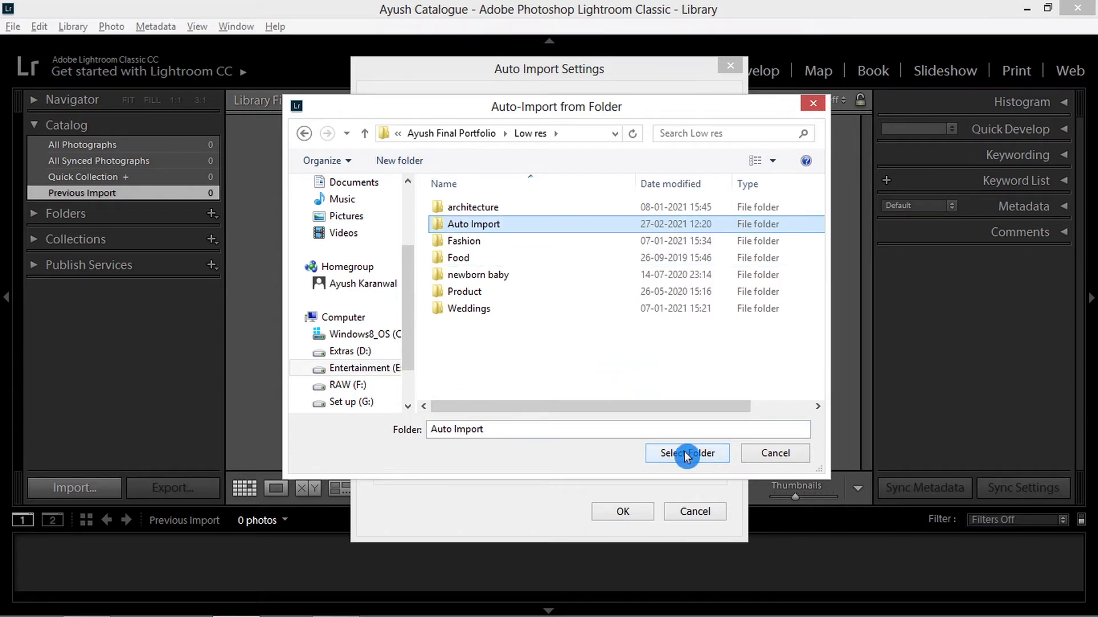
pyautogui.click(686, 454)
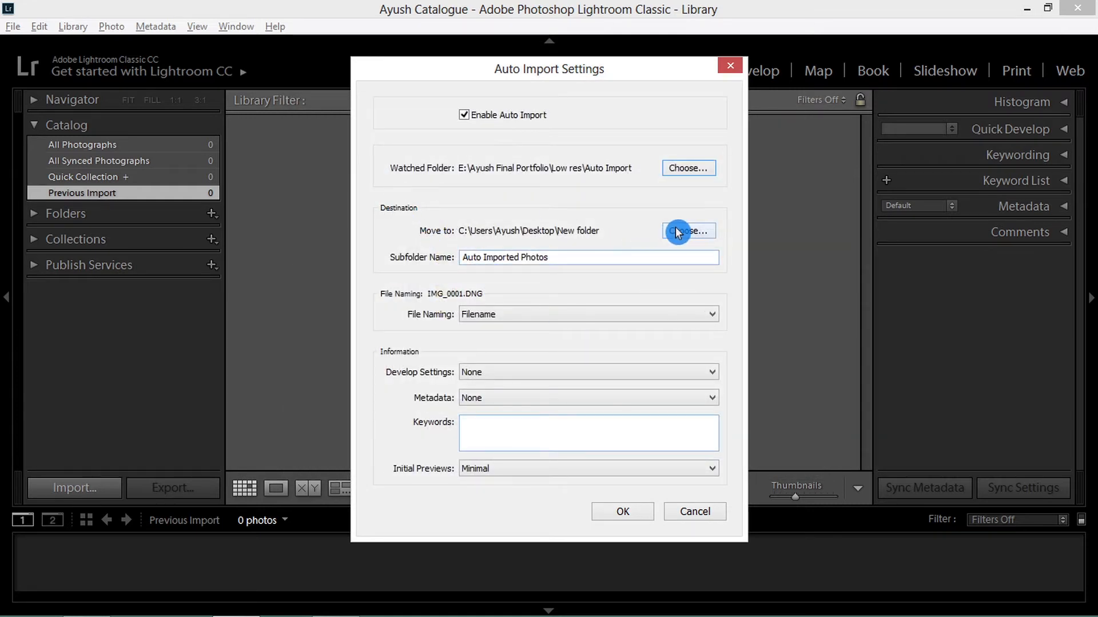
# - Create a folder named Auto Import on the Desktop and set it as the destination that photos are moved to
pyautogui.click(708, 236)
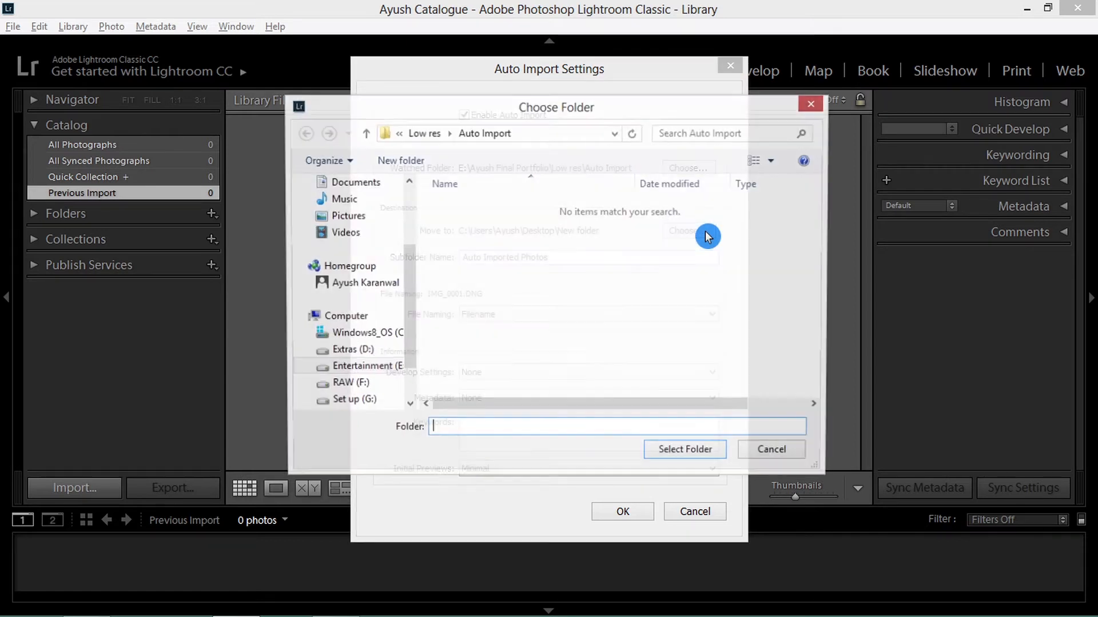
pyautogui.scroll(5, 366, 228)
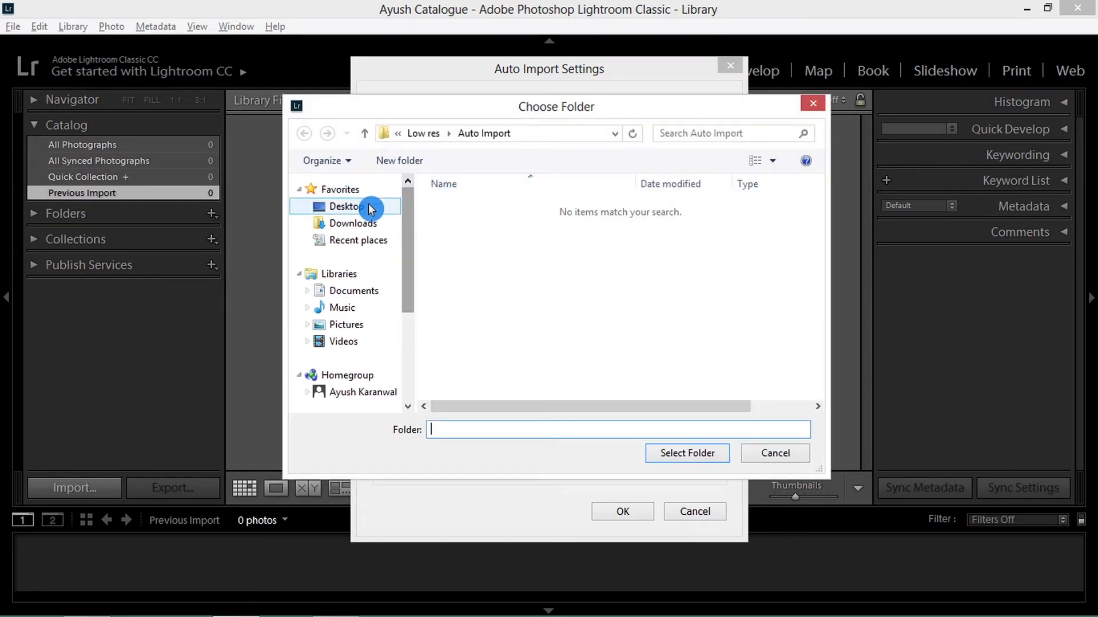
pyautogui.click(363, 208)
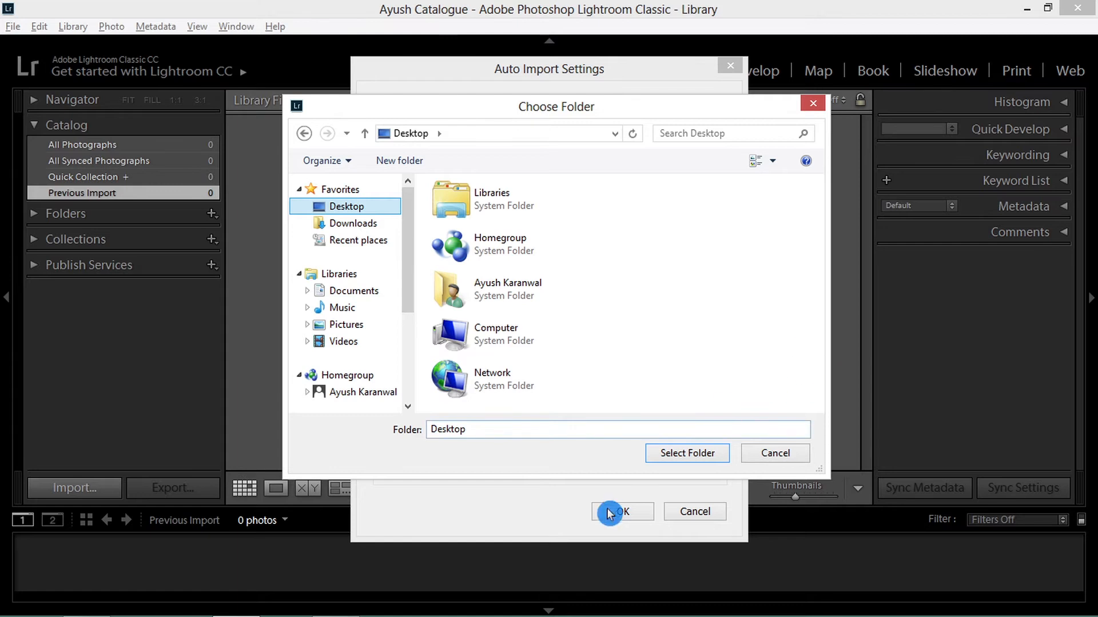
pyautogui.click(653, 329)
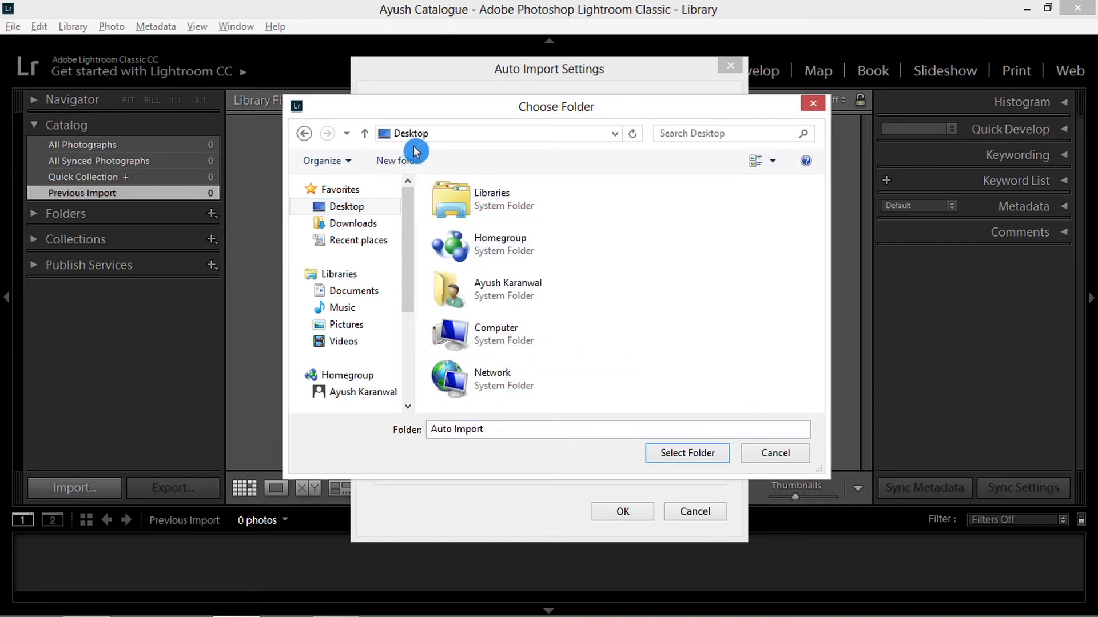
pyautogui.click(415, 151)
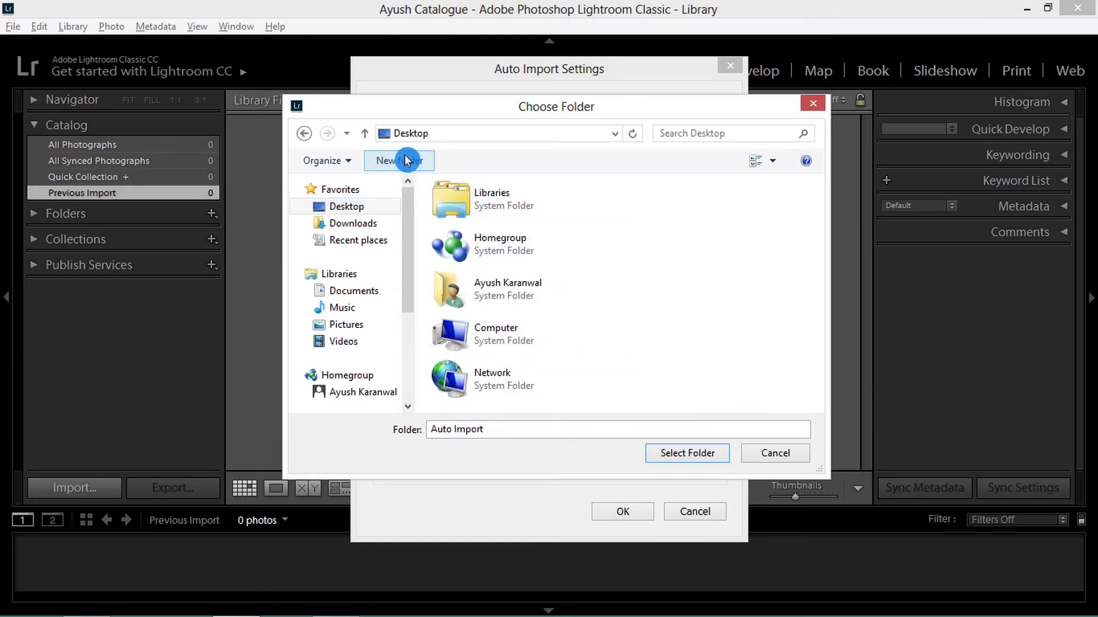
pyautogui.write('Auto Import')
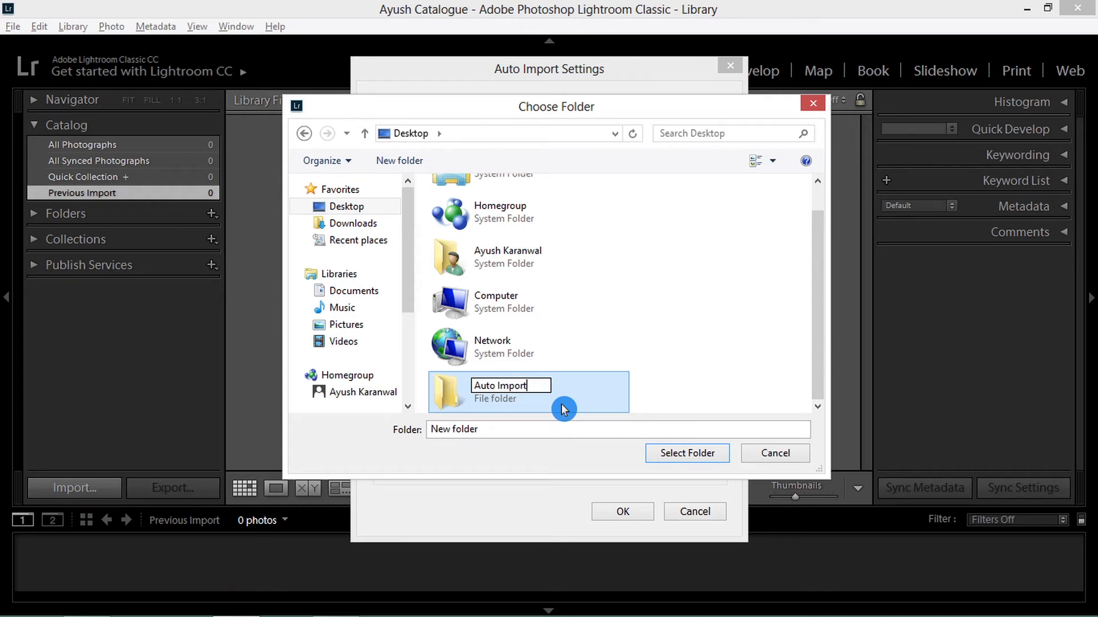
pyautogui.click(698, 454)
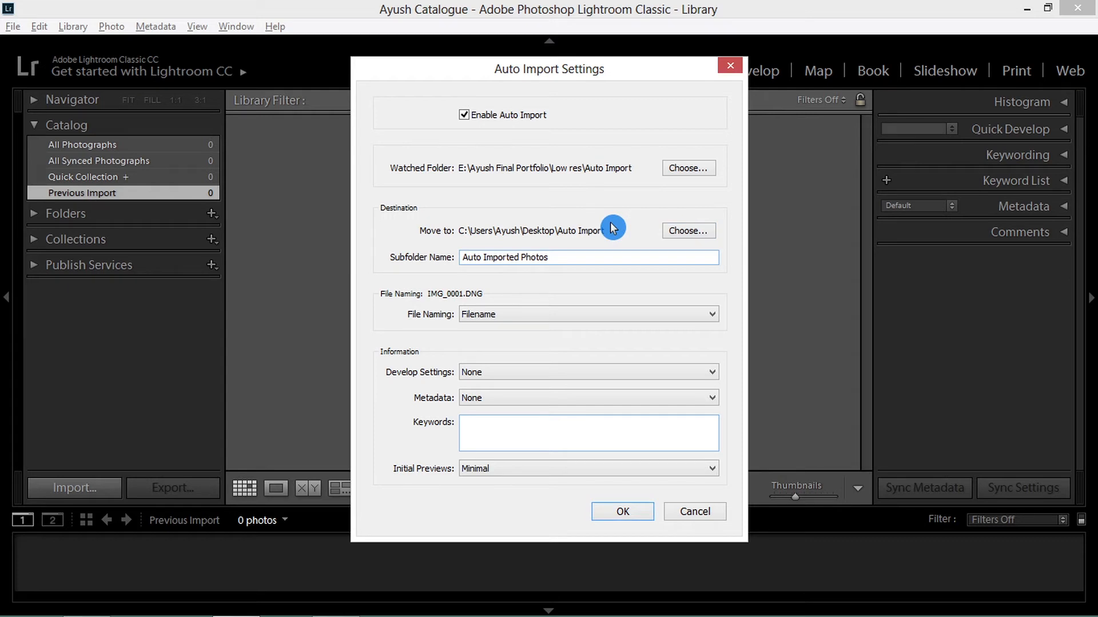
# - Look over the File Naming and Develop Settings options without changing them, and save the auto import settings
pyautogui.click(691, 316)
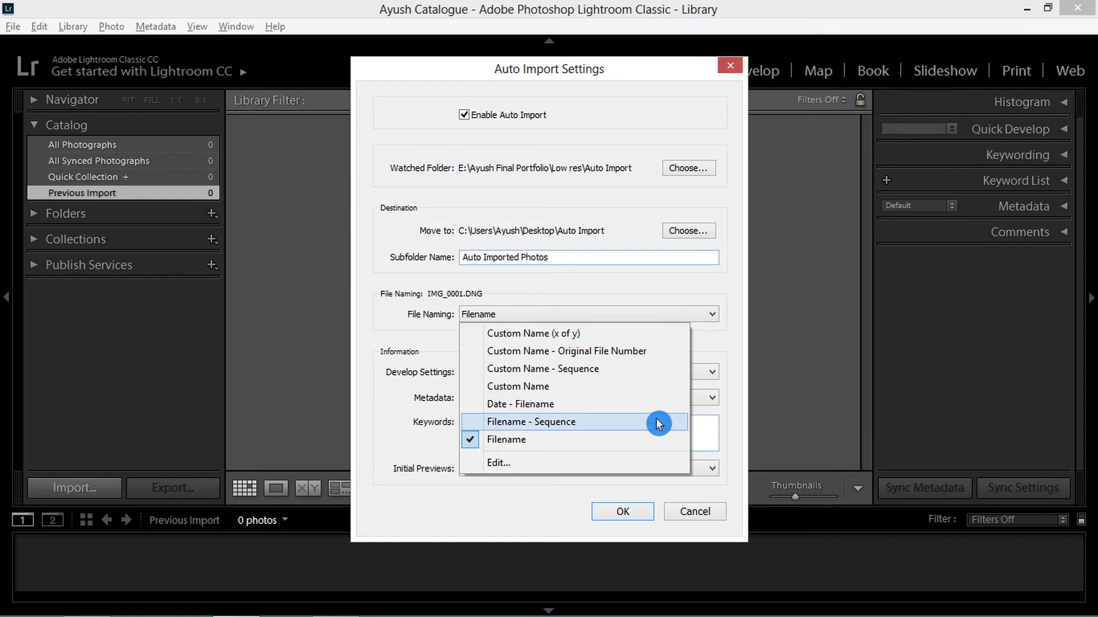
pyautogui.click(723, 286)
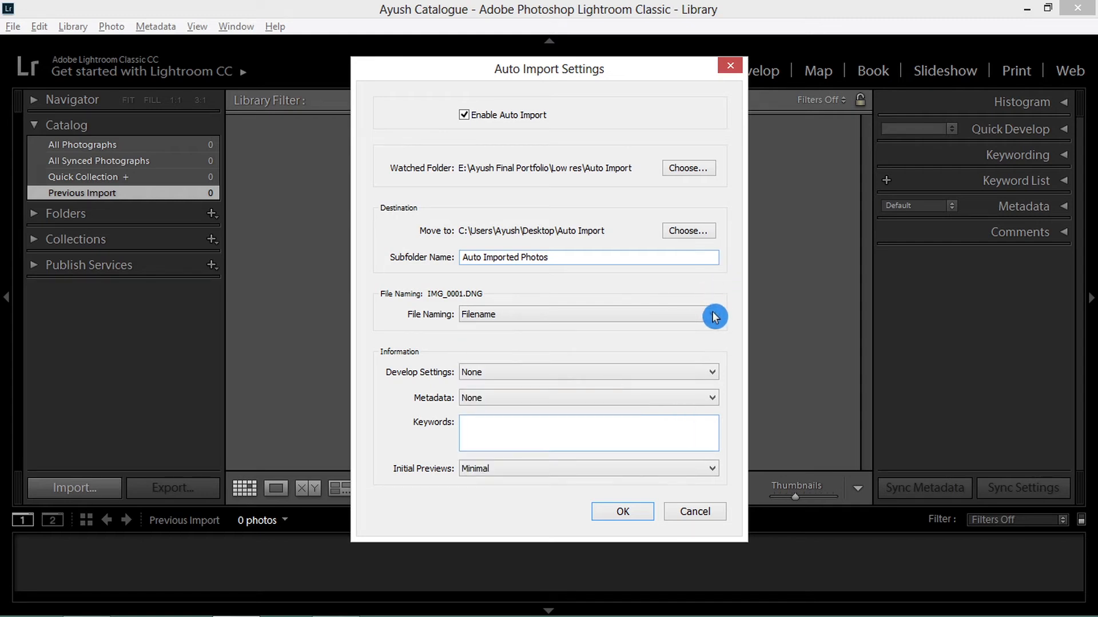
pyautogui.click(500, 377)
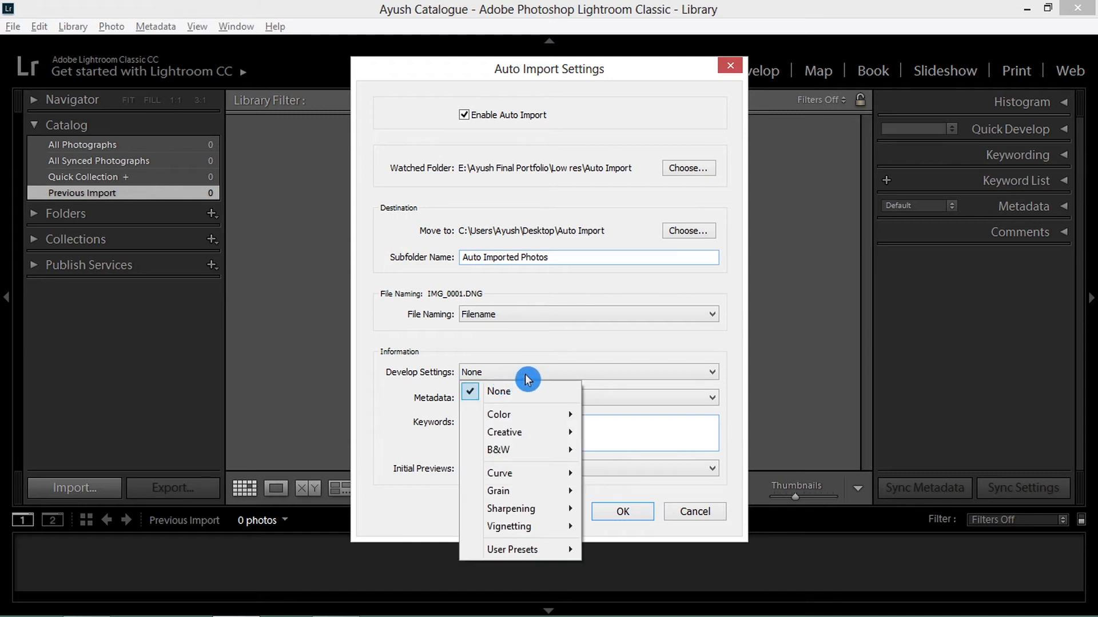
pyautogui.moveTo(558, 457)
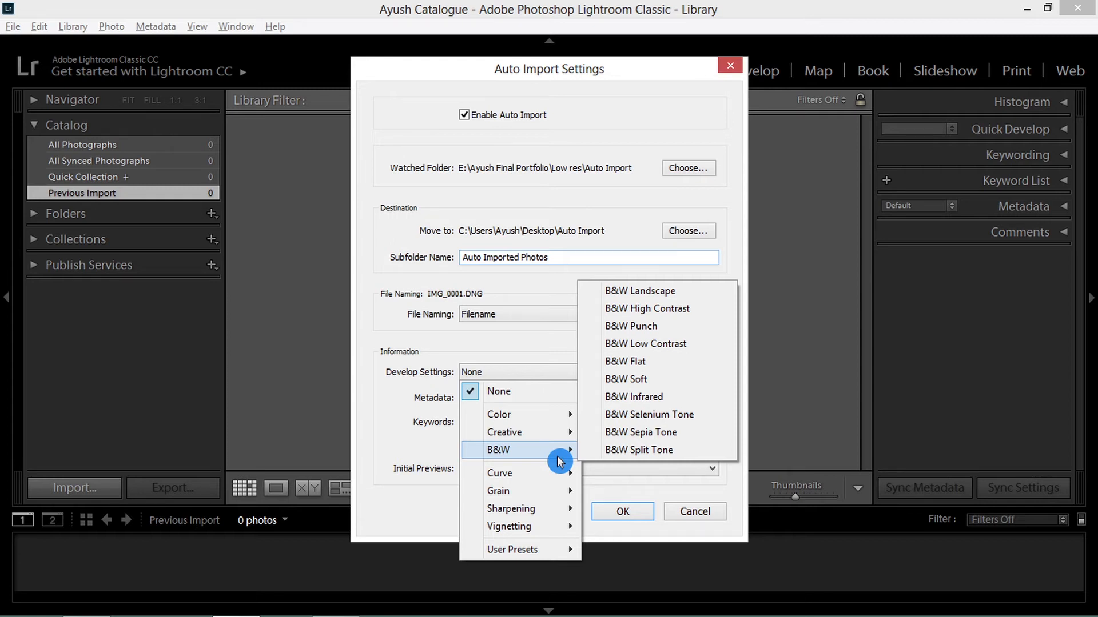
pyautogui.click(448, 345)
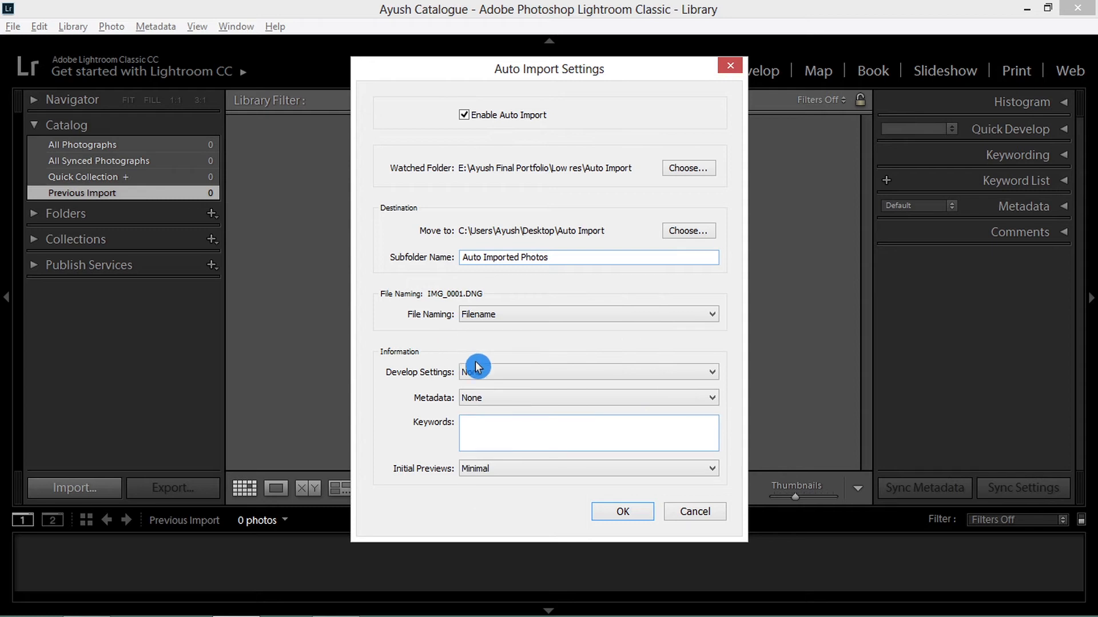
pyautogui.click(499, 437)
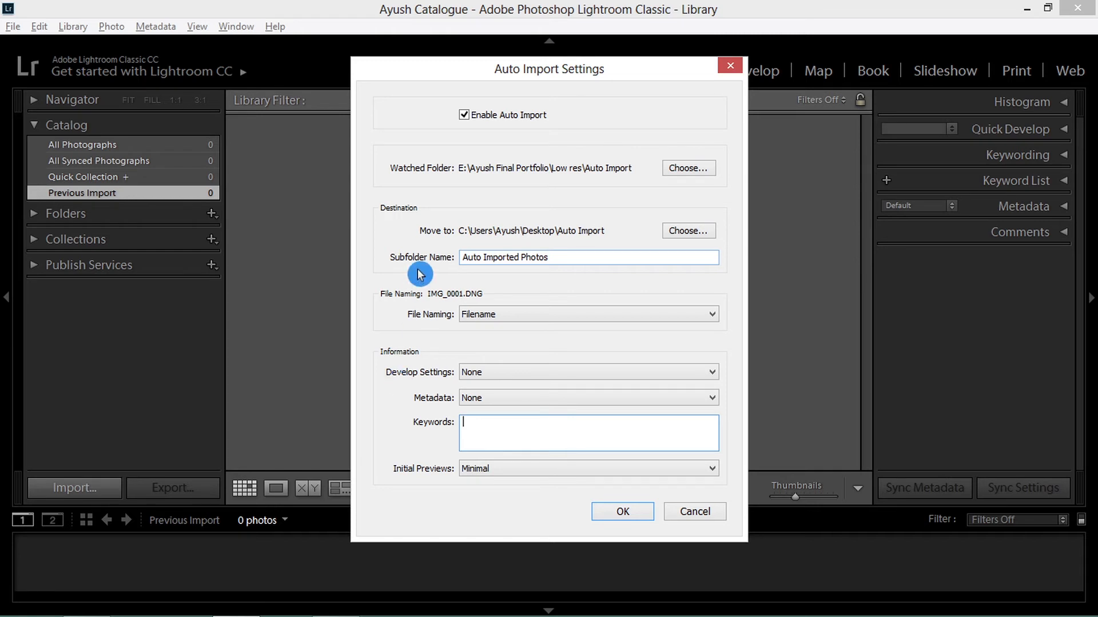
pyautogui.click(626, 512)
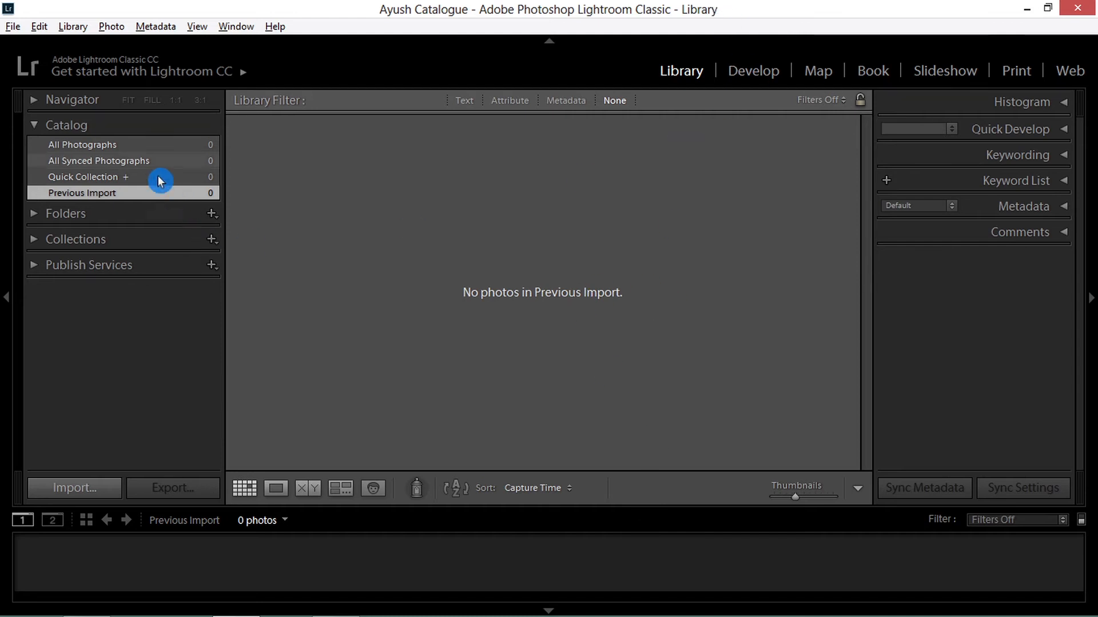
# - Switch to File Explorer and open the watched Auto Import folder inside the portfolio's Low res folder
pyautogui.hotkey('alt', 'Tab')
pyautogui.hotkey('alt', 'Tab')
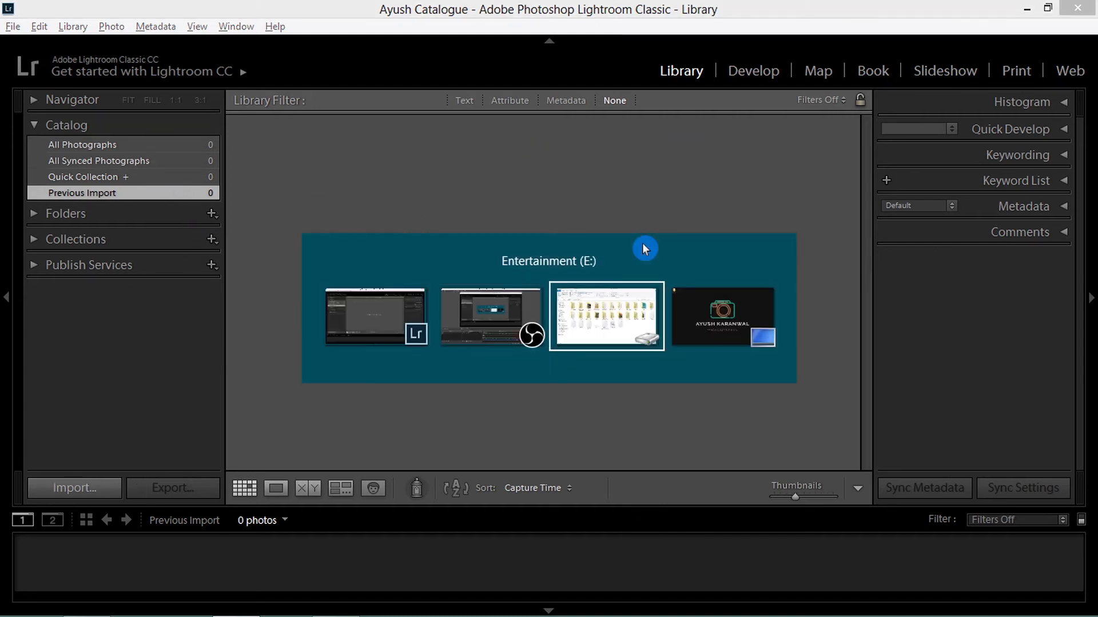
pyautogui.doubleClick(324, 215)
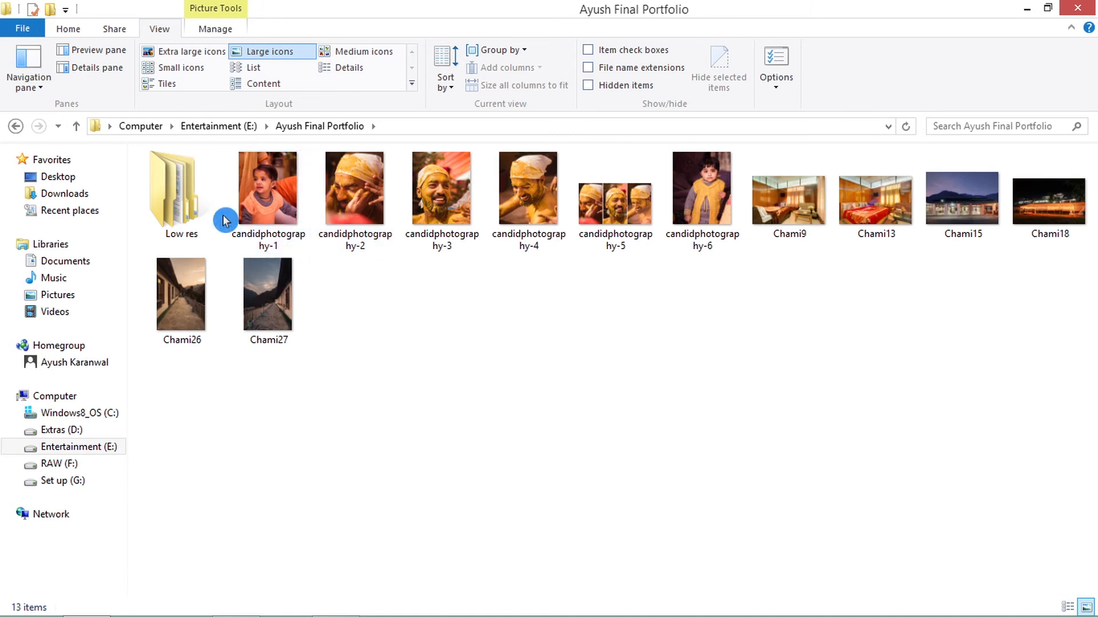
pyautogui.doubleClick(191, 213)
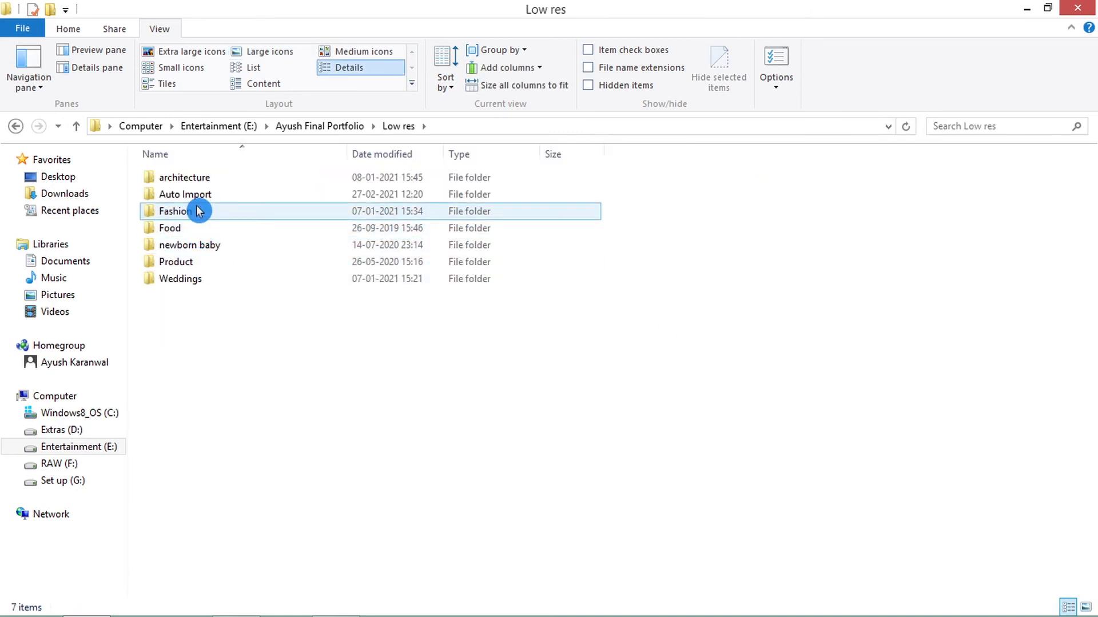
pyautogui.doubleClick(196, 197)
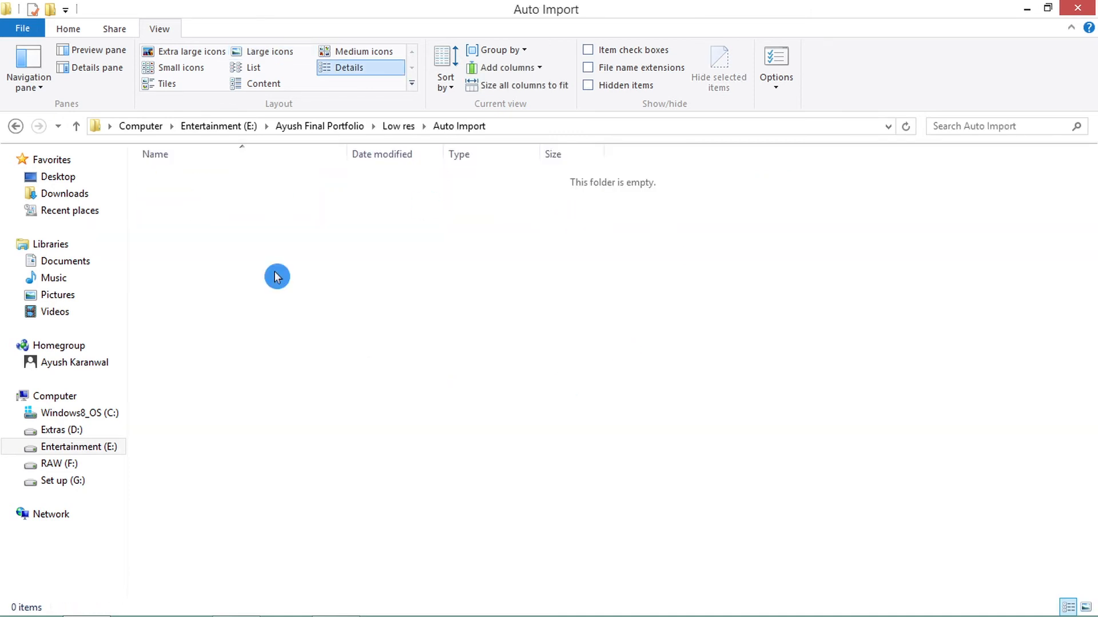
# - Copy all photos from the architecture folder in Low res into the Auto Import folder
pyautogui.click(76, 125)
pyautogui.doubleClick(166, 176)
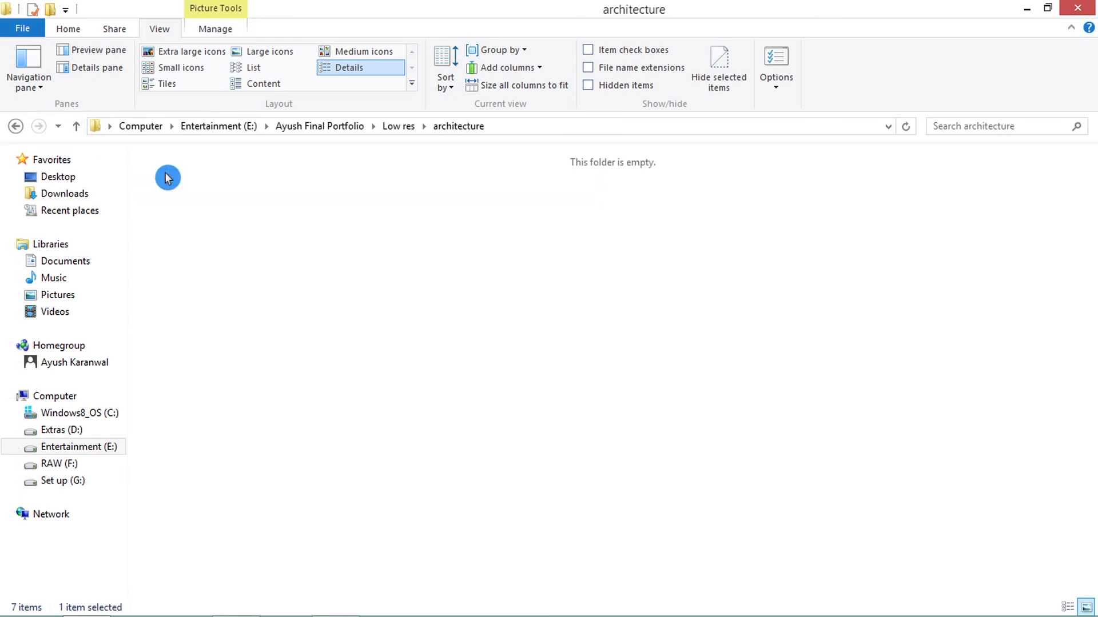
pyautogui.hotkey('ctrl', 'a')
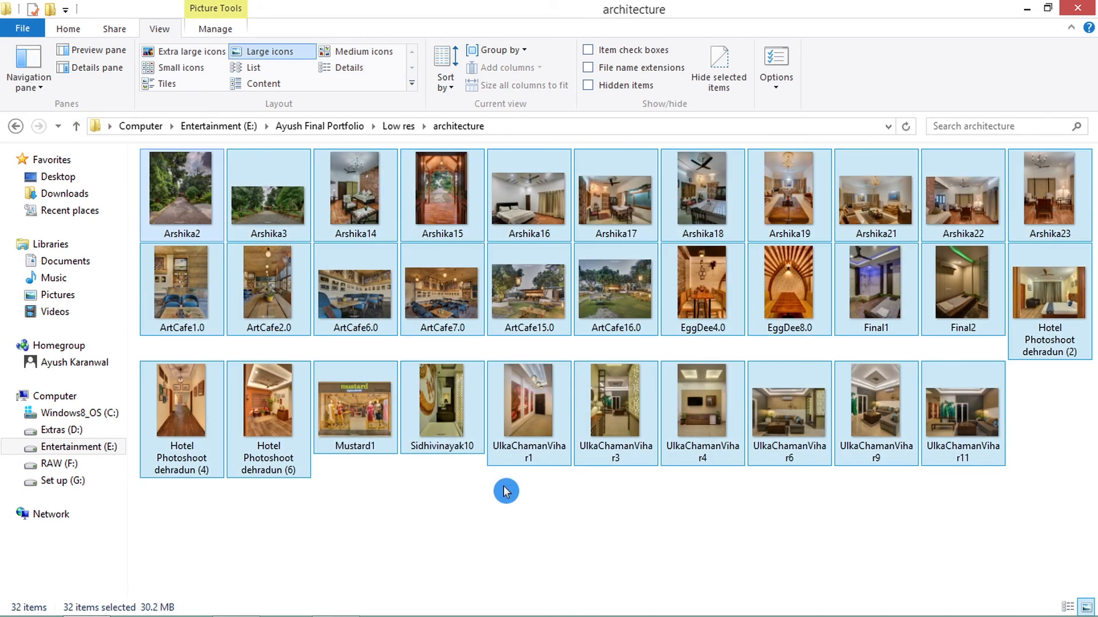
pyautogui.click(76, 126)
pyautogui.doubleClick(197, 195)
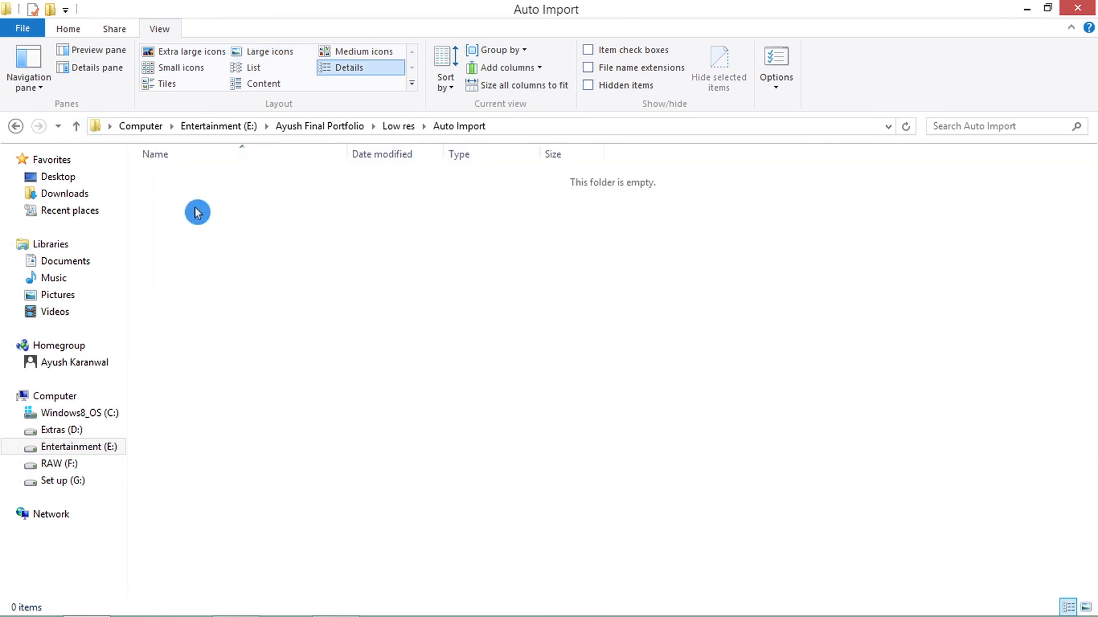
pyautogui.hotkey('ctrl', 'v')
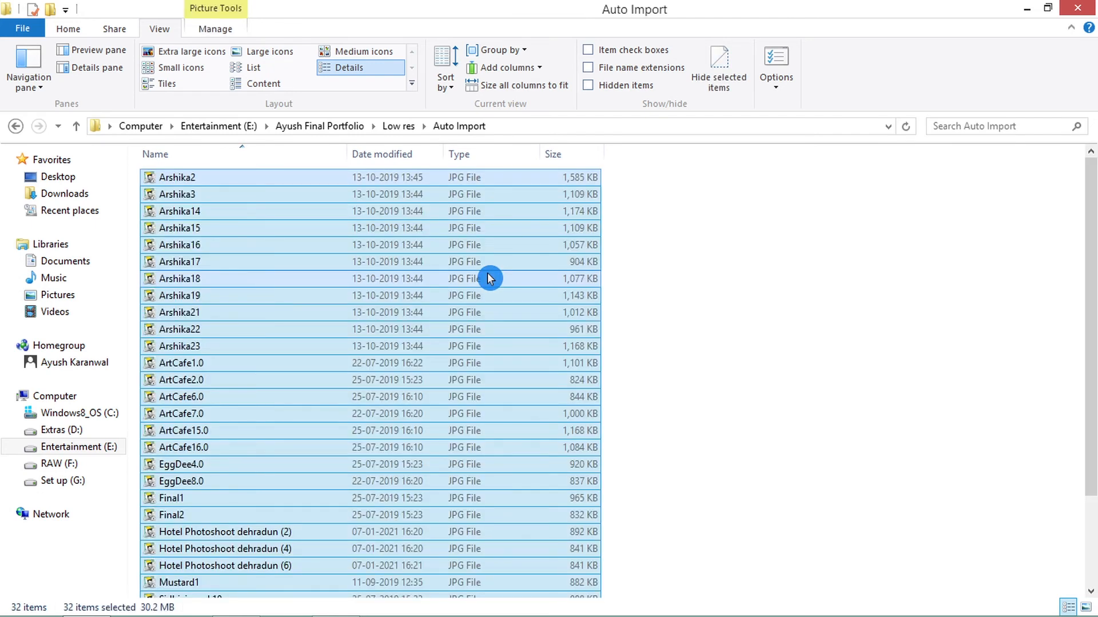
# - Switch back to Lightroom Classic and examine the automatically imported photos in the Previous Import grid
pyautogui.hotkey('alt', 'Tab')
pyautogui.press('Tab')
pyautogui.press('Tab')
pyautogui.press('Tab')
pyautogui.press('Tab')
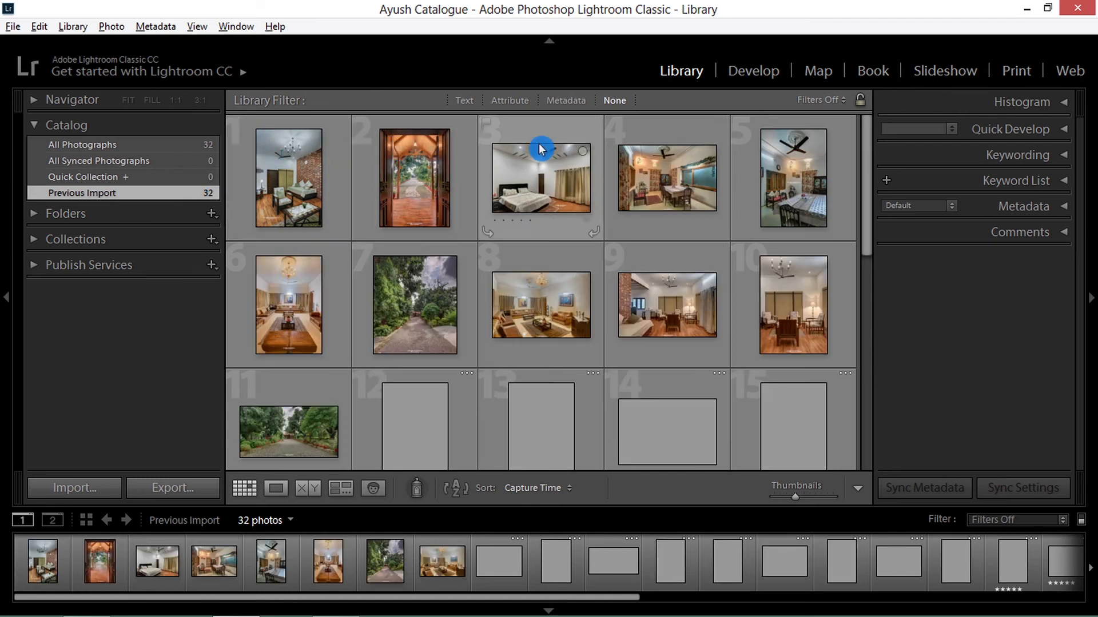
pyautogui.moveTo(867, 150); pyautogui.dragTo(892, 135)
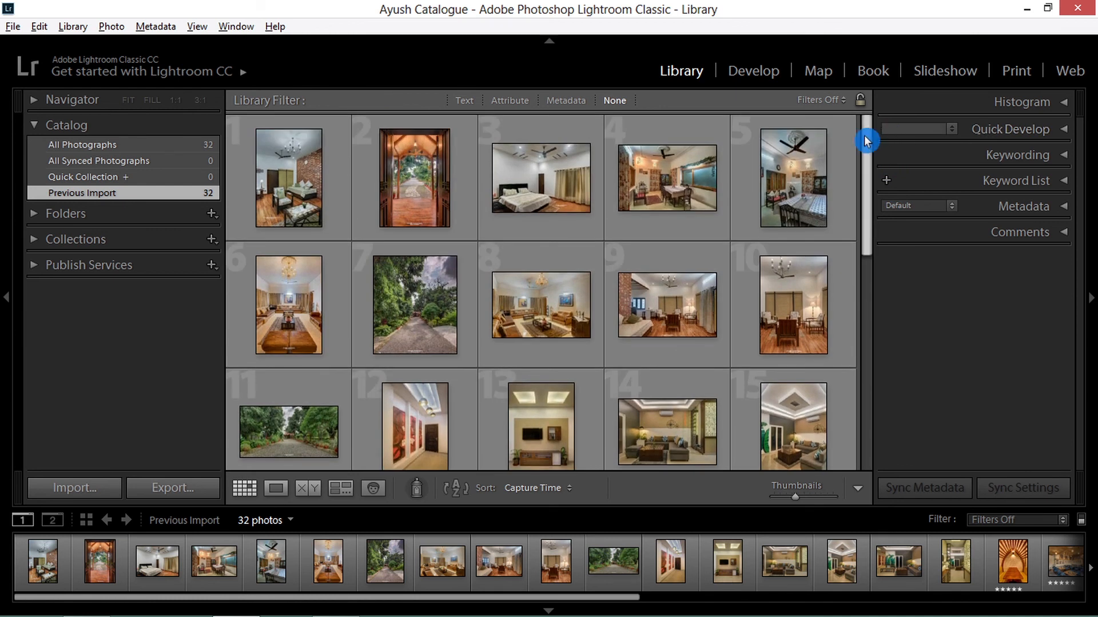